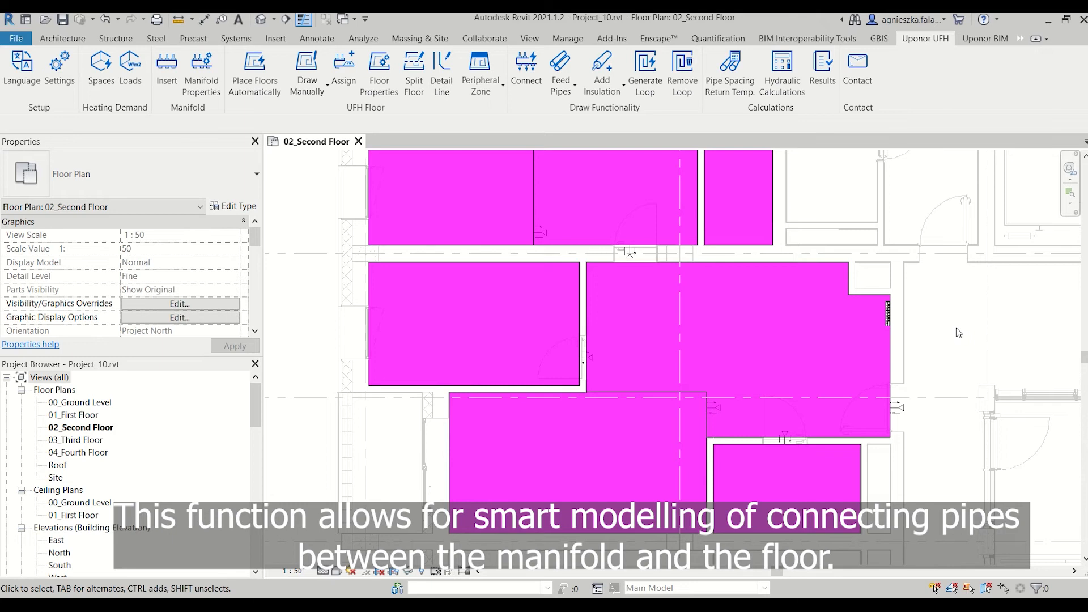
# Step: Start the Uponor Connect command and pick the manifold on the room's right edge
pyautogui.click(525, 72)
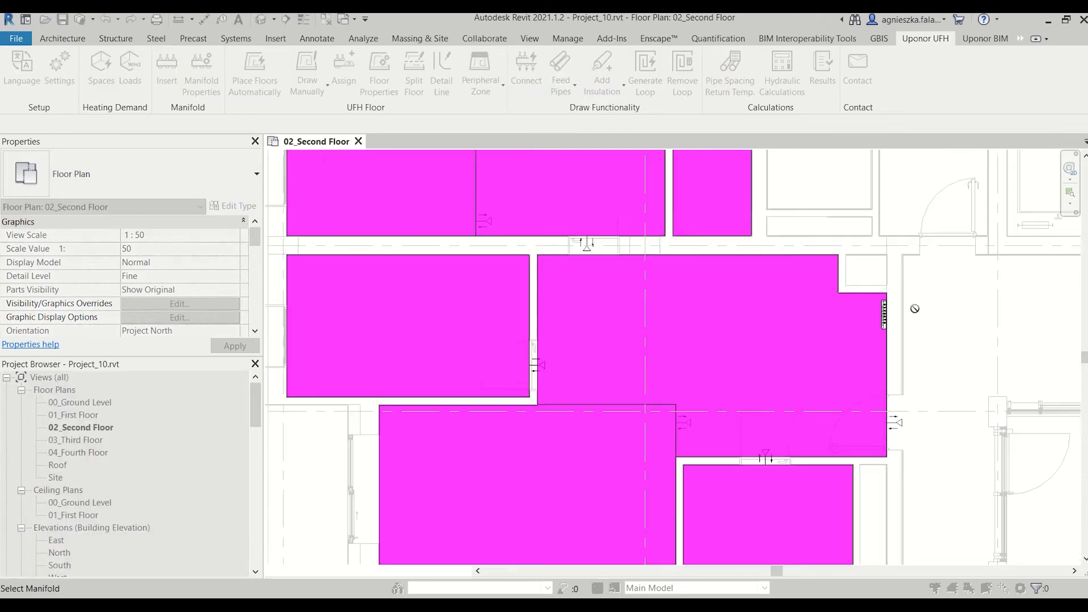
pyautogui.scroll(3, 915, 312)
pyautogui.click(860, 317)
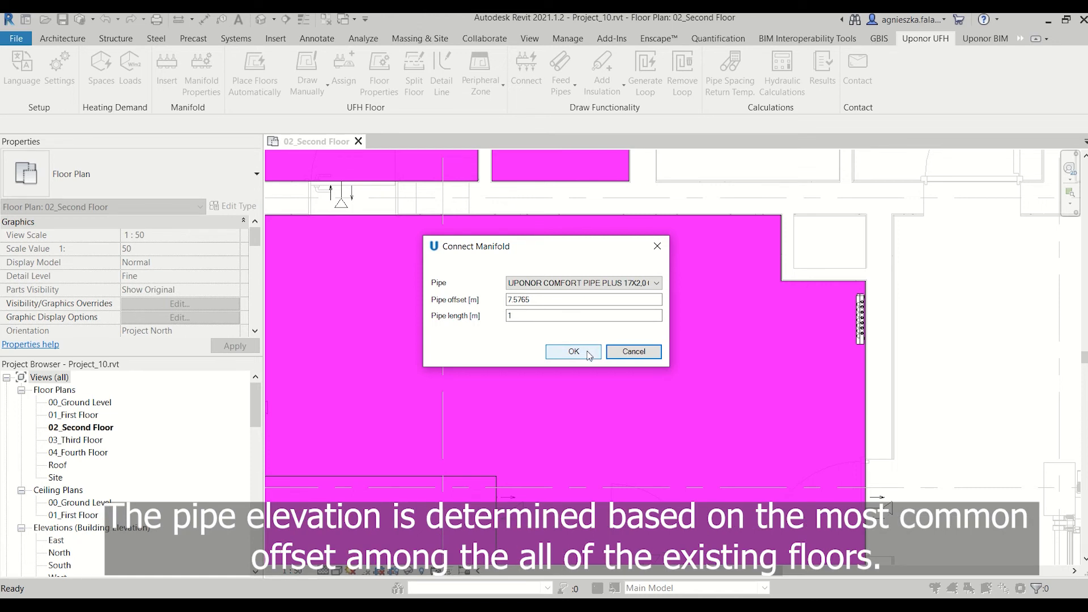
# Step: Accept the Comfort Pipe Plus settings (7.5765 m offset, 1 m length) and route pipes into the heating area
pyautogui.click(589, 354)
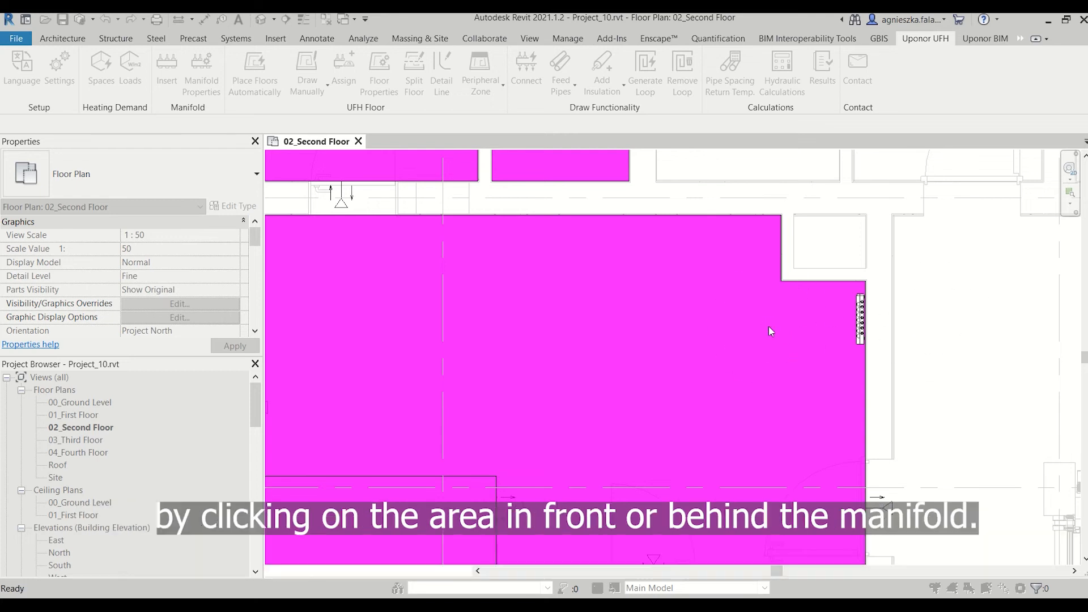
pyautogui.click(769, 326)
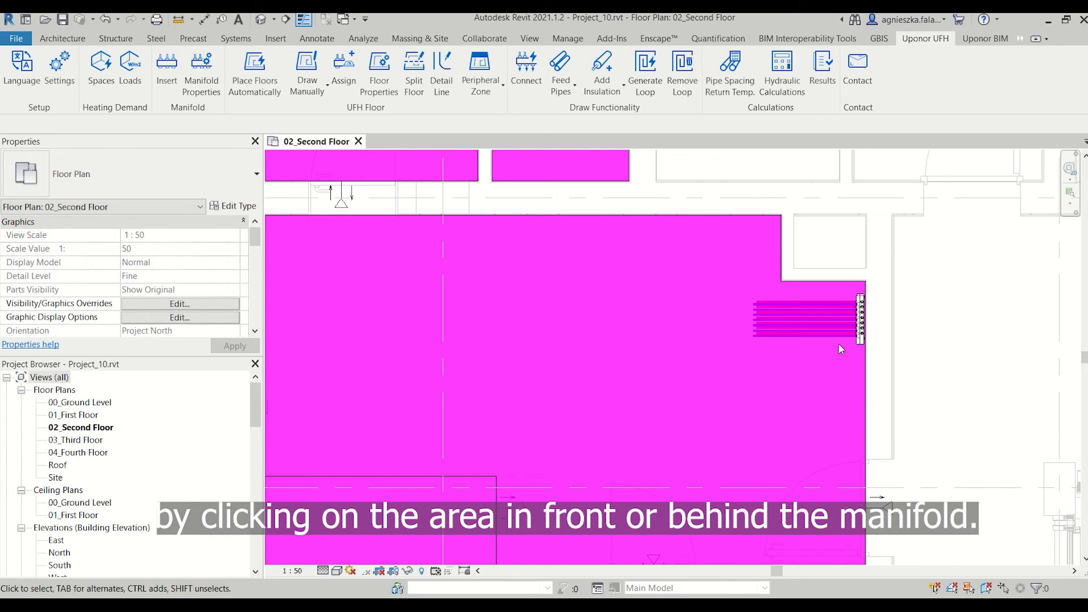